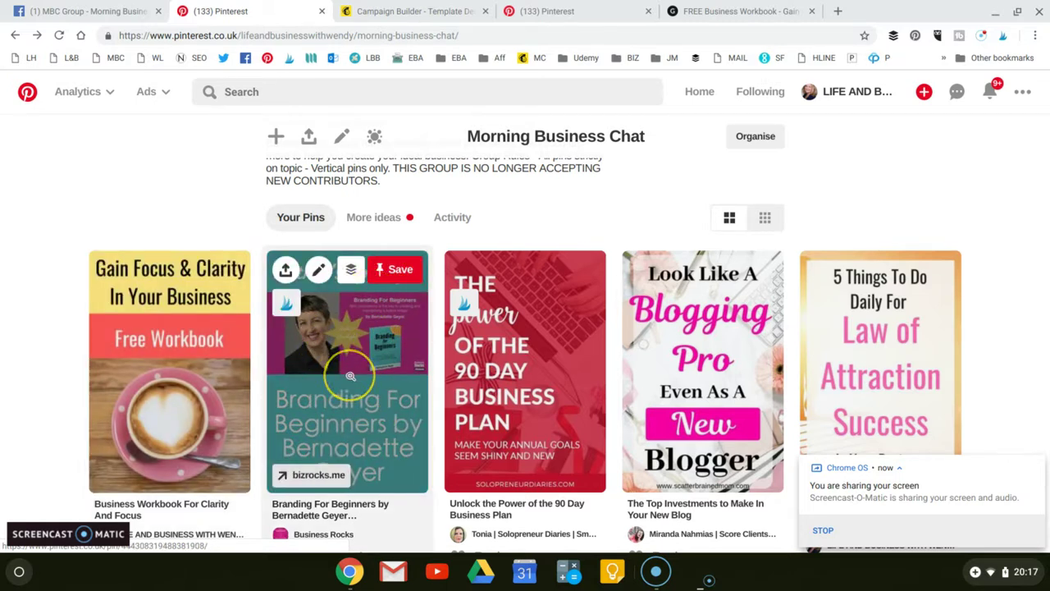
# Save the Branding For Beginners pin, then open the Gain Focus workbook pin's board list.
pyautogui.click(396, 273)
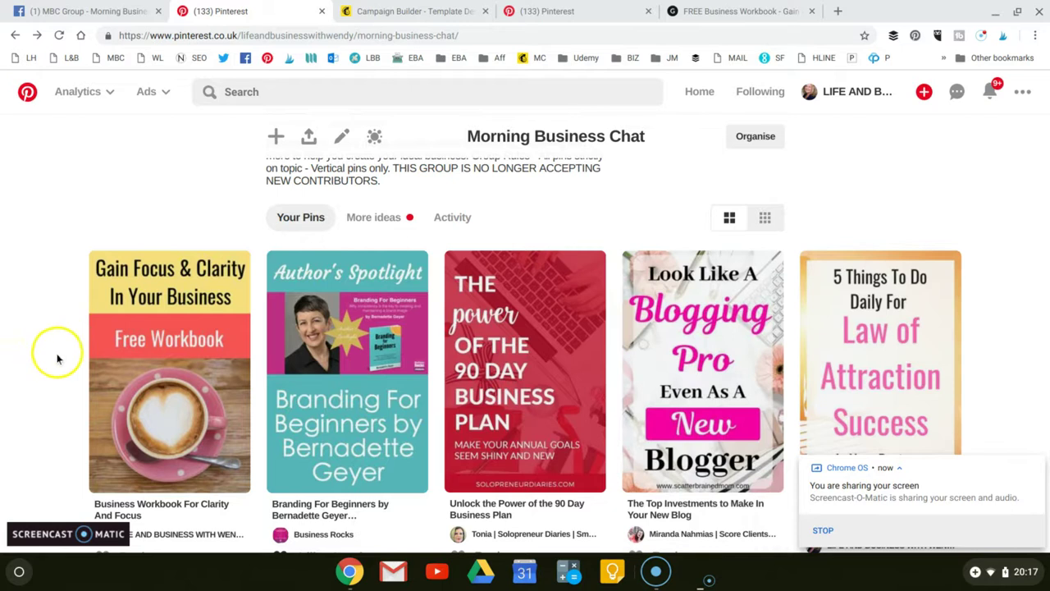
pyautogui.moveTo(169, 371)
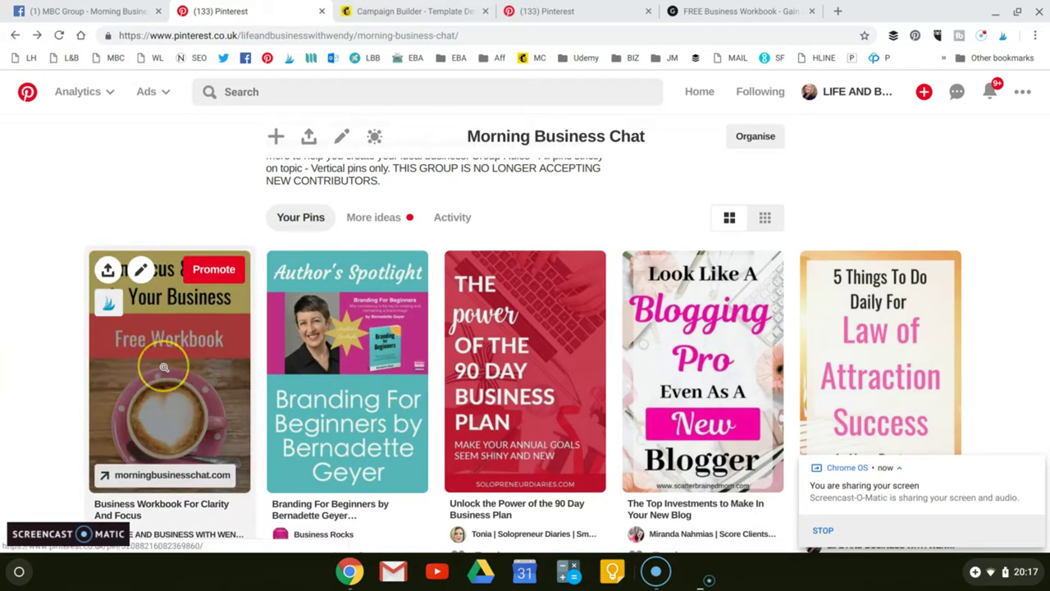
pyautogui.click(164, 368)
pyautogui.click(168, 368)
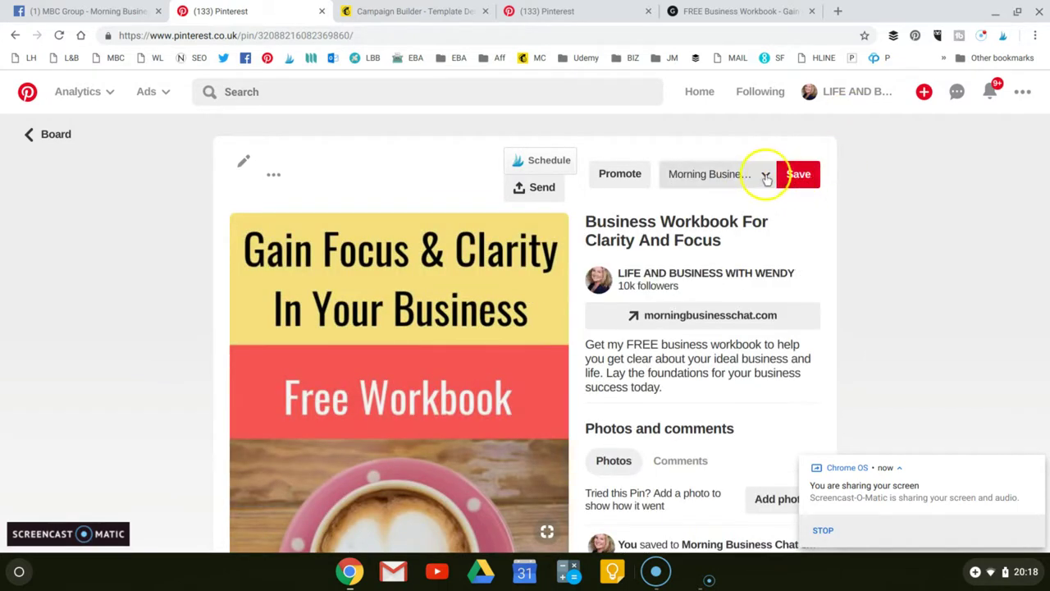
pyautogui.click(762, 172)
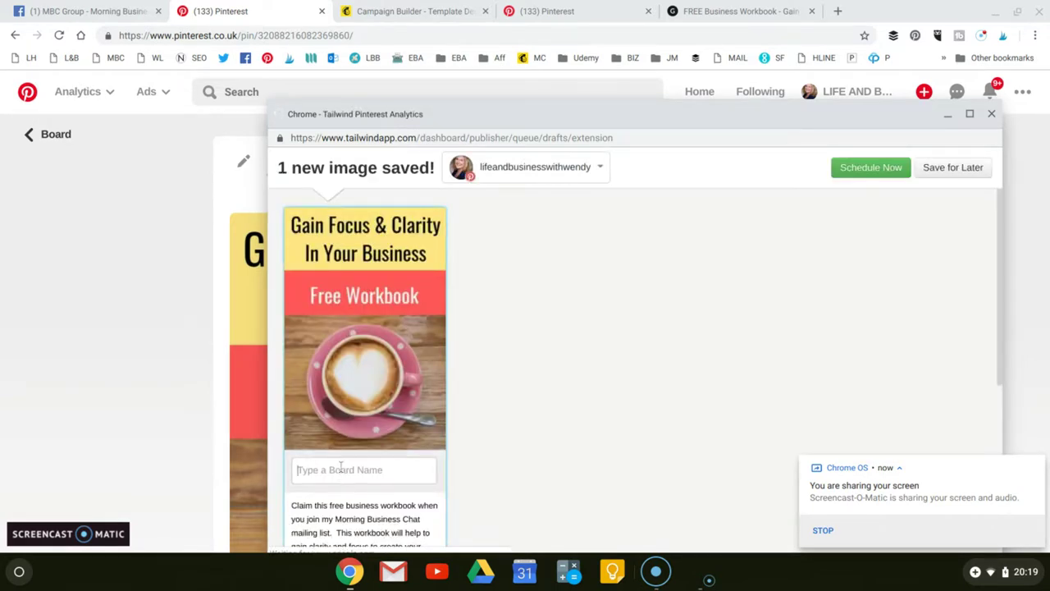
# Add the six Business List boards, replacing Morning Business Chat with its all-caps version.
pyautogui.click(340, 467)
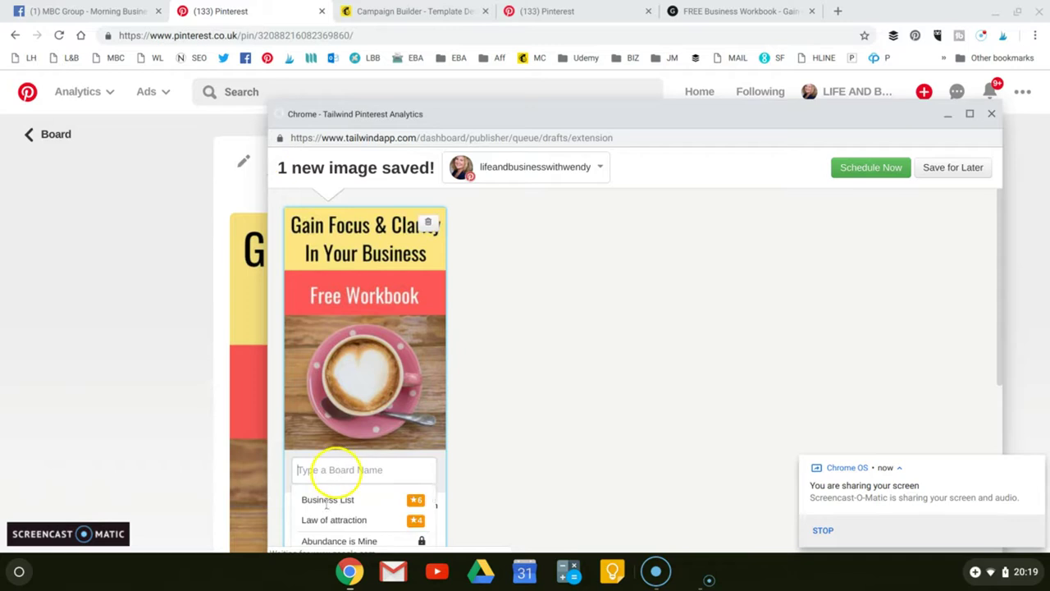
pyautogui.click(305, 500)
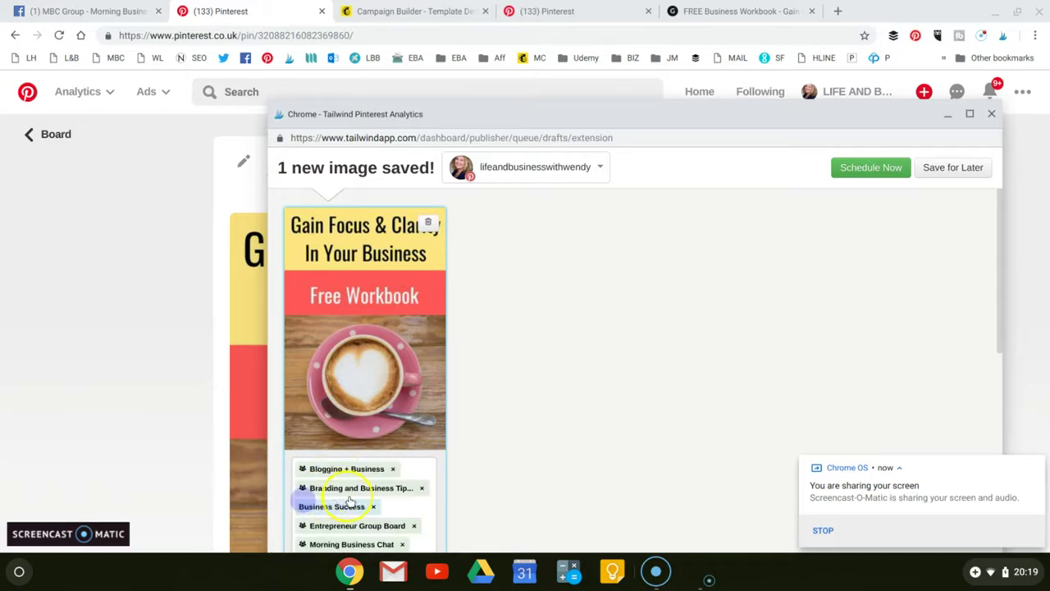
pyautogui.scroll(-3, 347, 501)
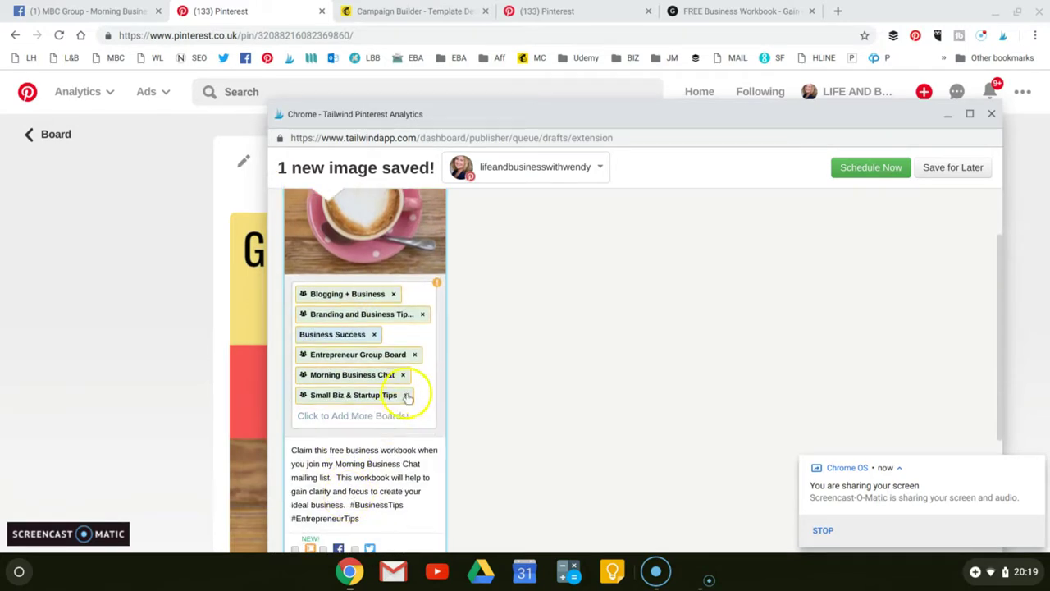
pyautogui.click(402, 375)
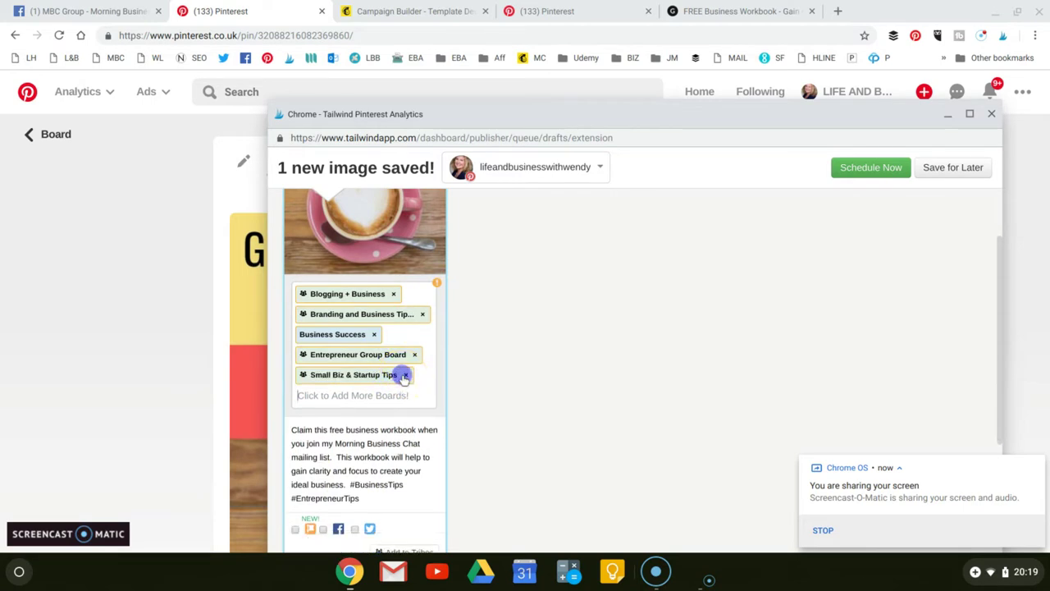
pyautogui.click(352, 396)
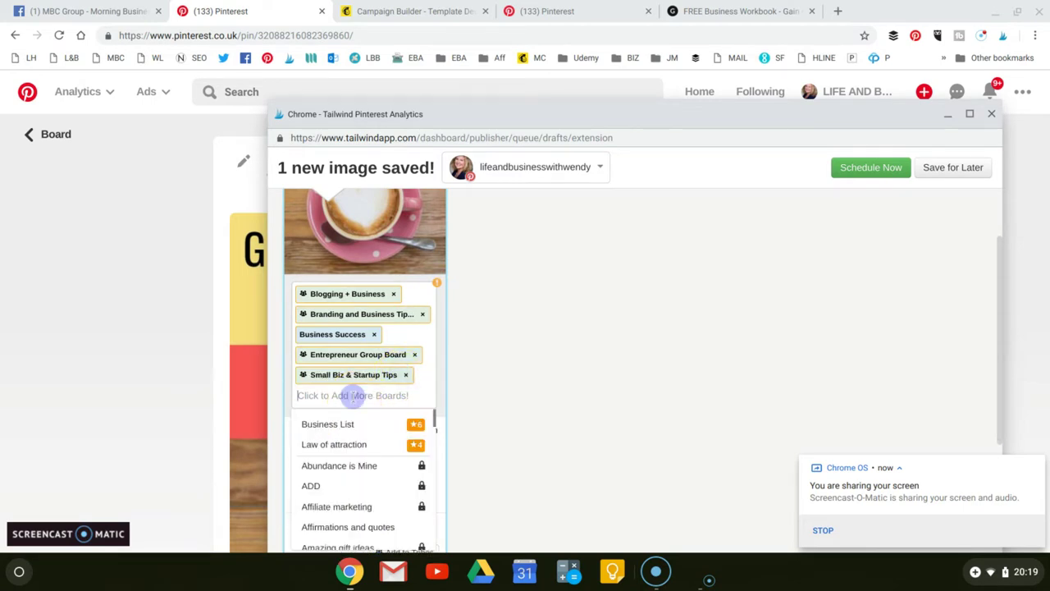
pyautogui.write('Morn')
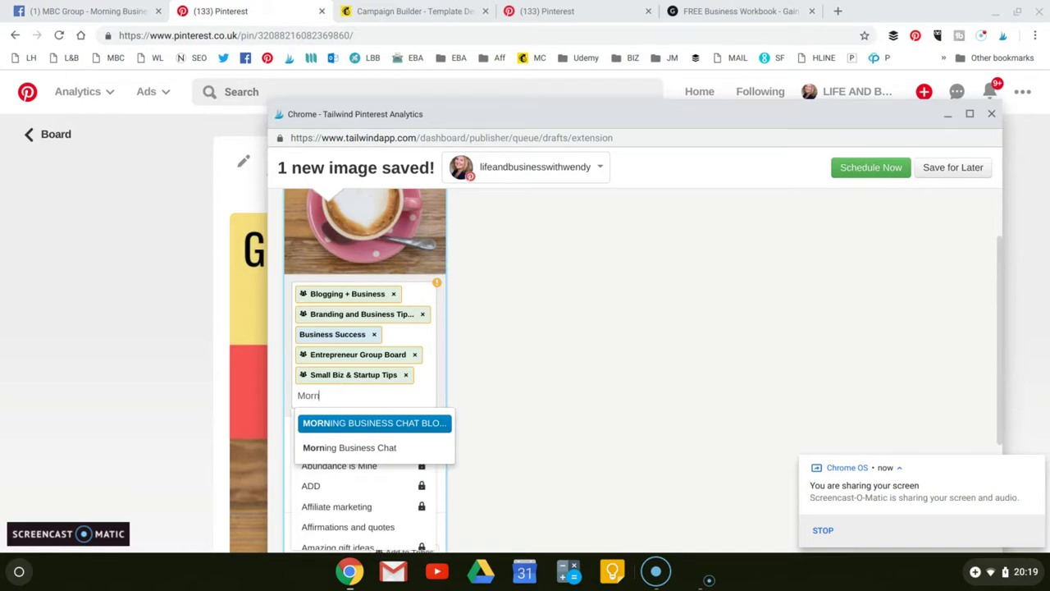
pyautogui.click(363, 423)
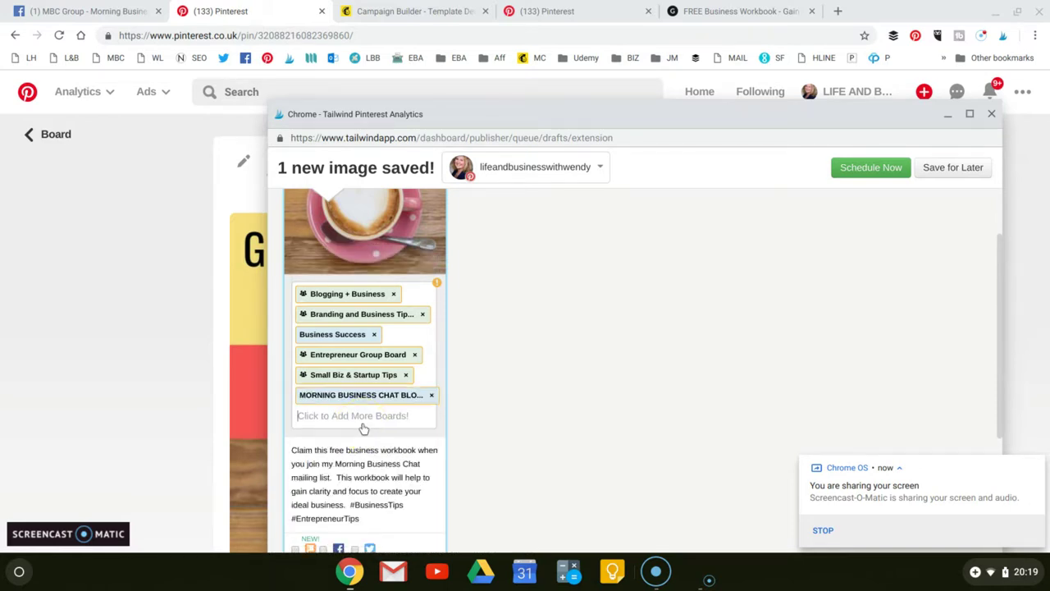
pyautogui.moveTo(364, 426); pyautogui.dragTo(365, 403)
# Add the Women & (Social) Entrepreneurs group board and review the draft's description and options.
pyautogui.scroll(2, 371, 406)
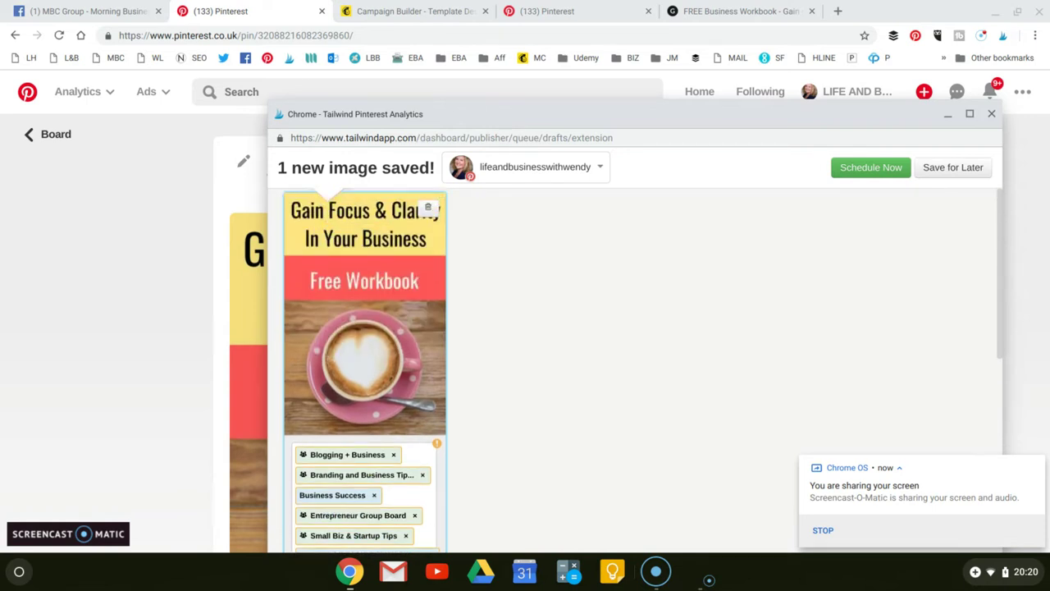
pyautogui.scroll(-1, 365, 337)
pyautogui.scroll(-1, 365, 336)
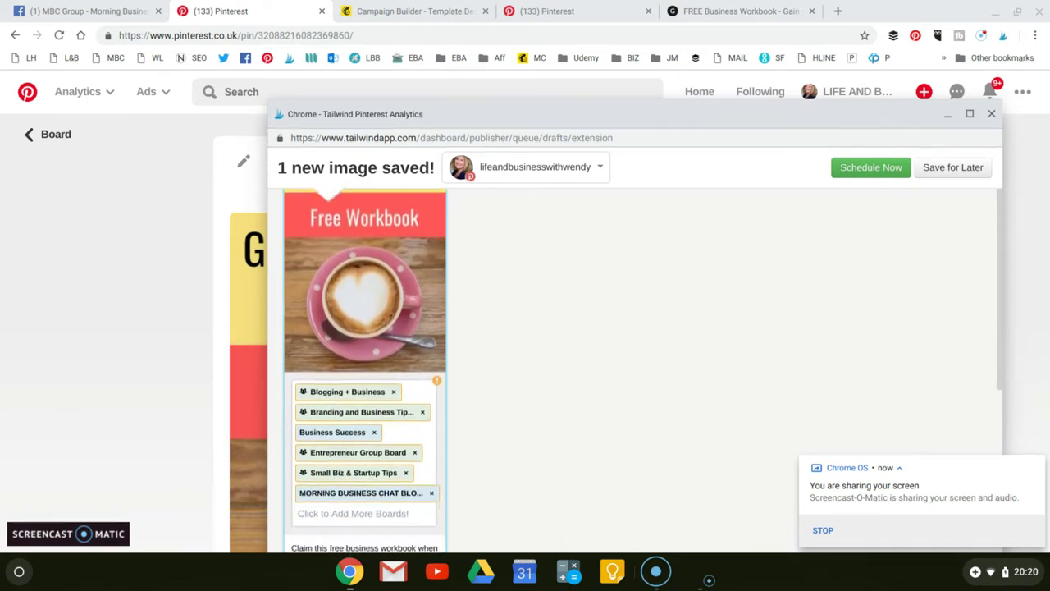
pyautogui.scroll(-1, 364, 336)
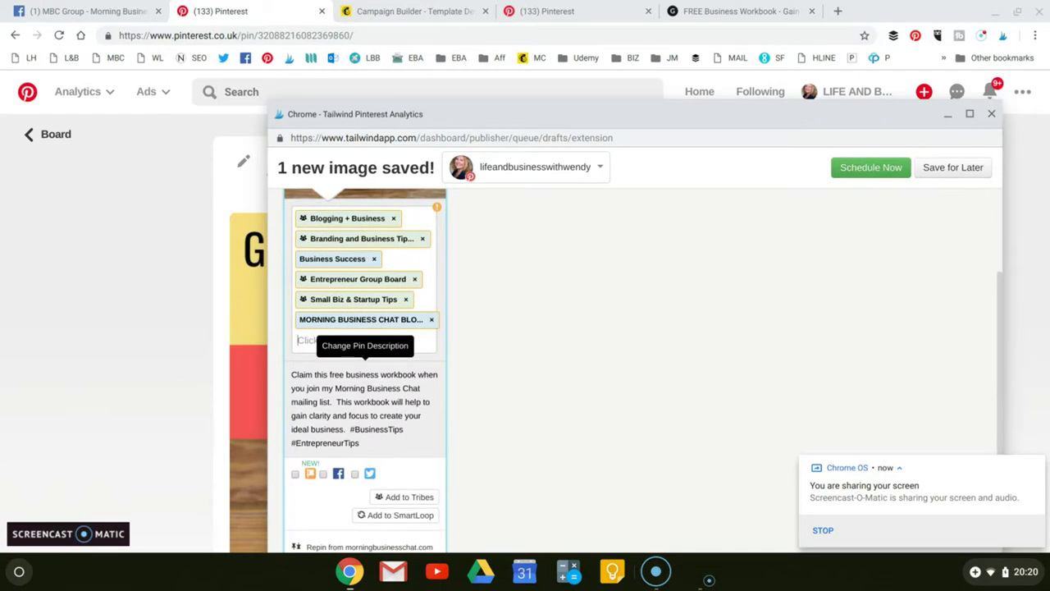
pyautogui.click(316, 339)
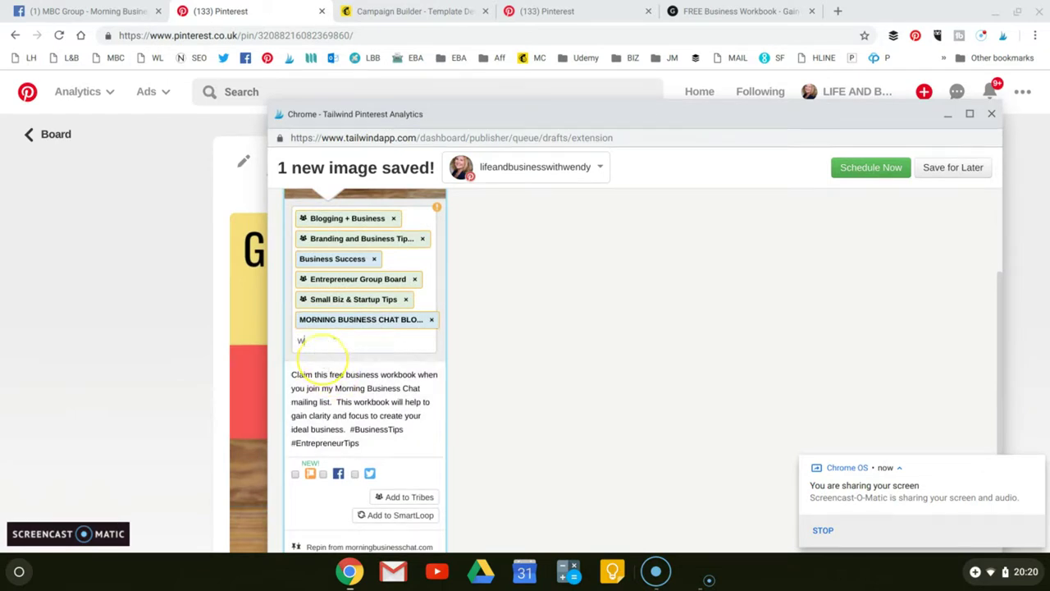
pyautogui.write('women')
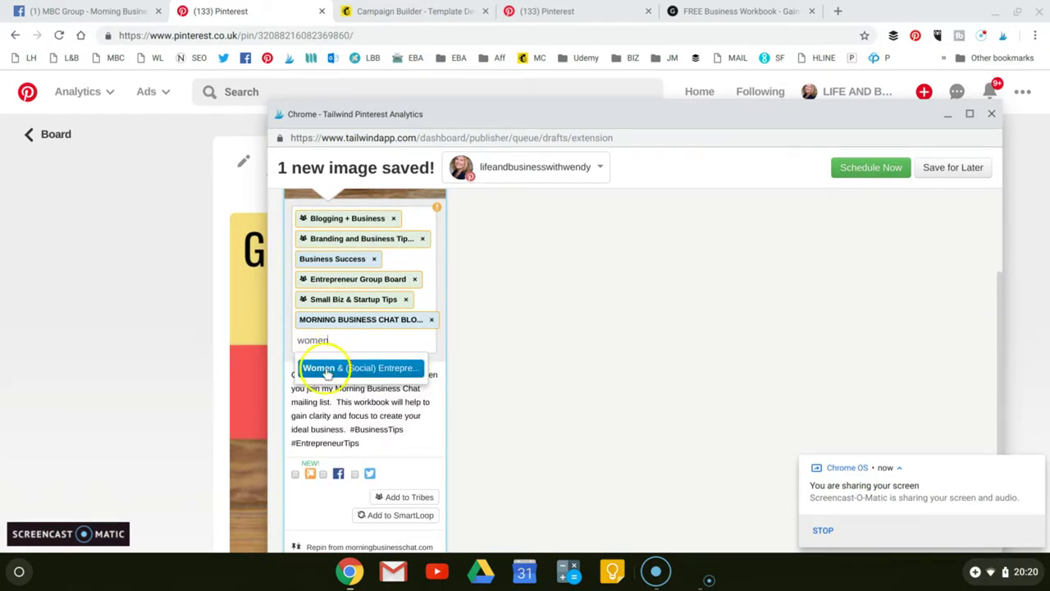
pyautogui.click(337, 367)
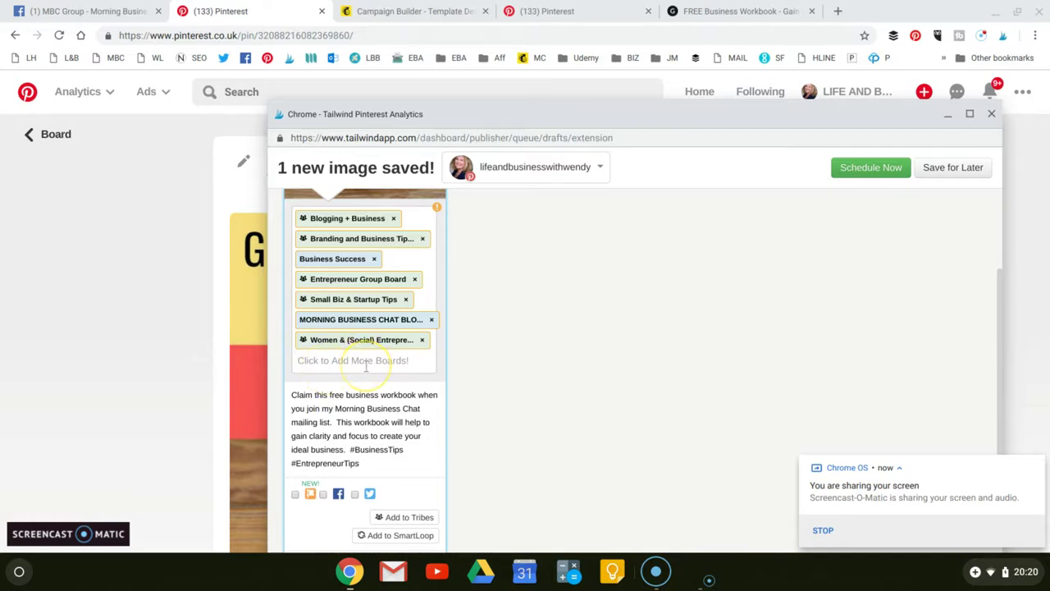
pyautogui.scroll(4, 366, 367)
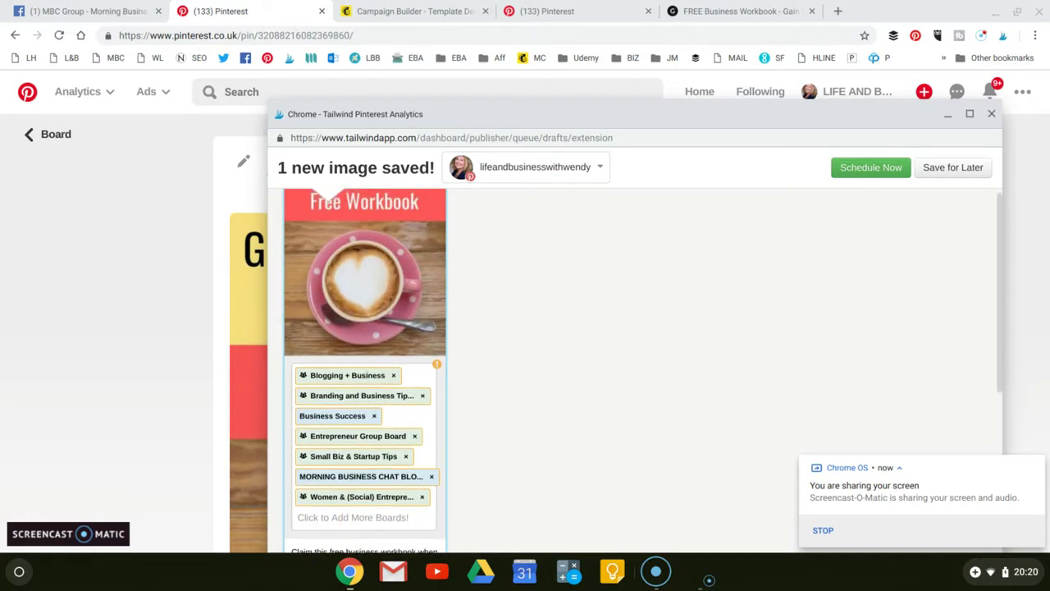
pyautogui.scroll(2, 365, 369)
pyautogui.scroll(1, 365, 369)
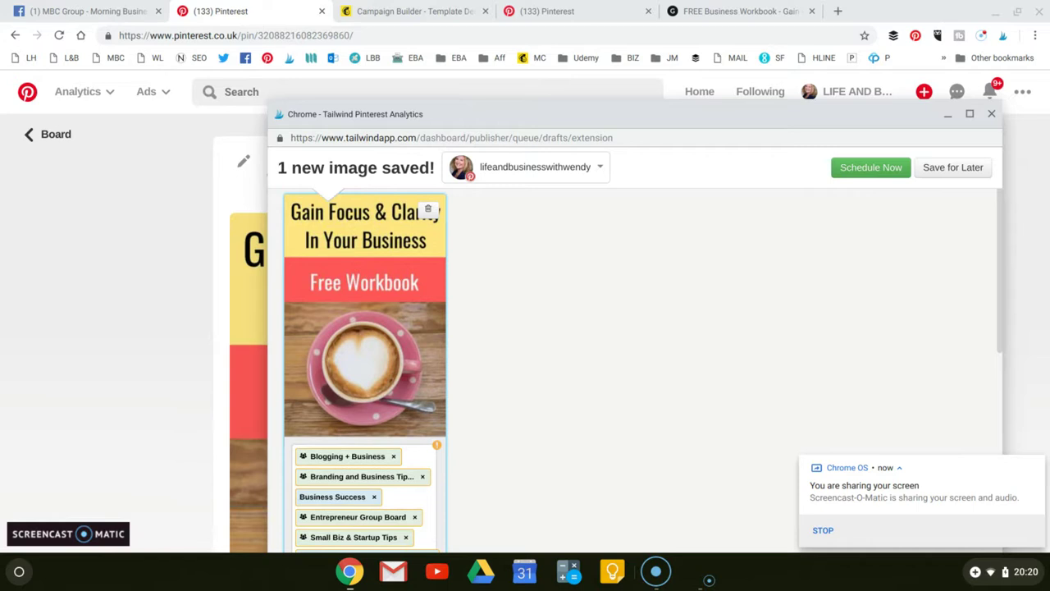
pyautogui.scroll(-5, 364, 371)
pyautogui.scroll(-1, 365, 371)
pyautogui.scroll(-1, 365, 371)
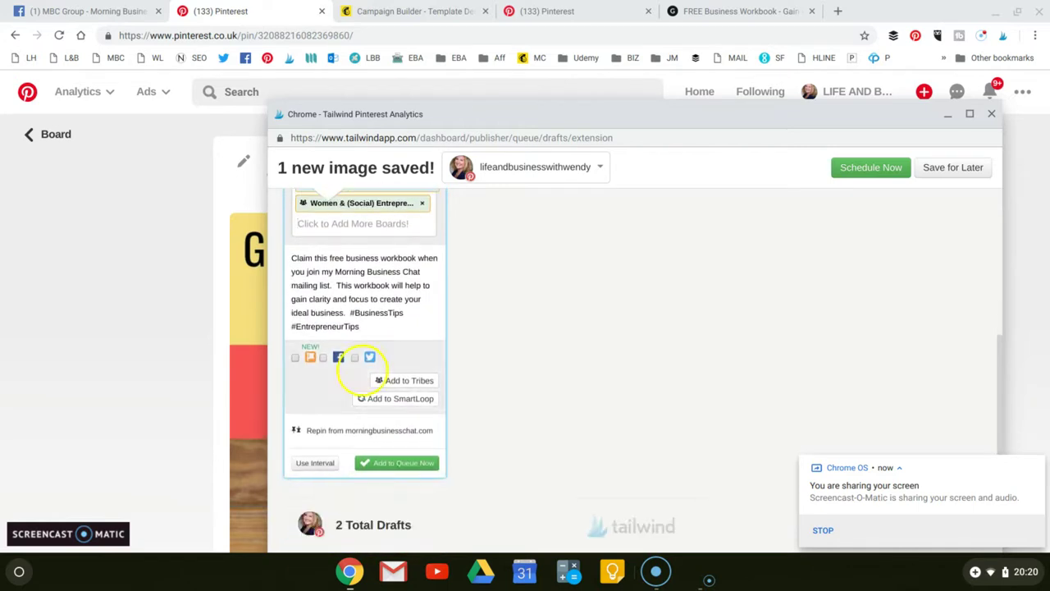
# Use interval scheduling with the first pin going out now.
pyautogui.click(315, 462)
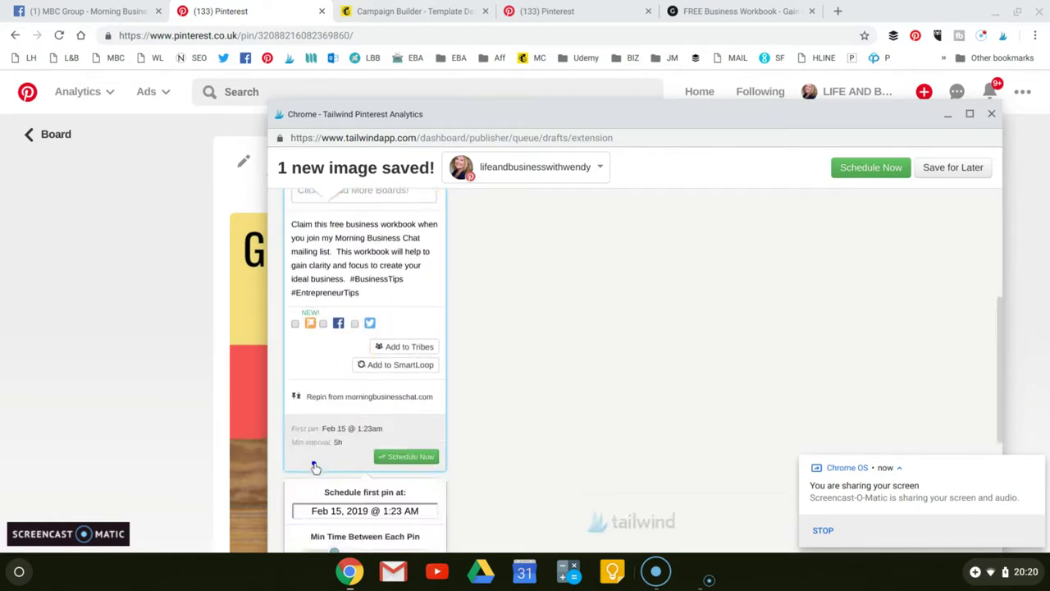
pyautogui.scroll(-3, 315, 466)
pyautogui.click(356, 250)
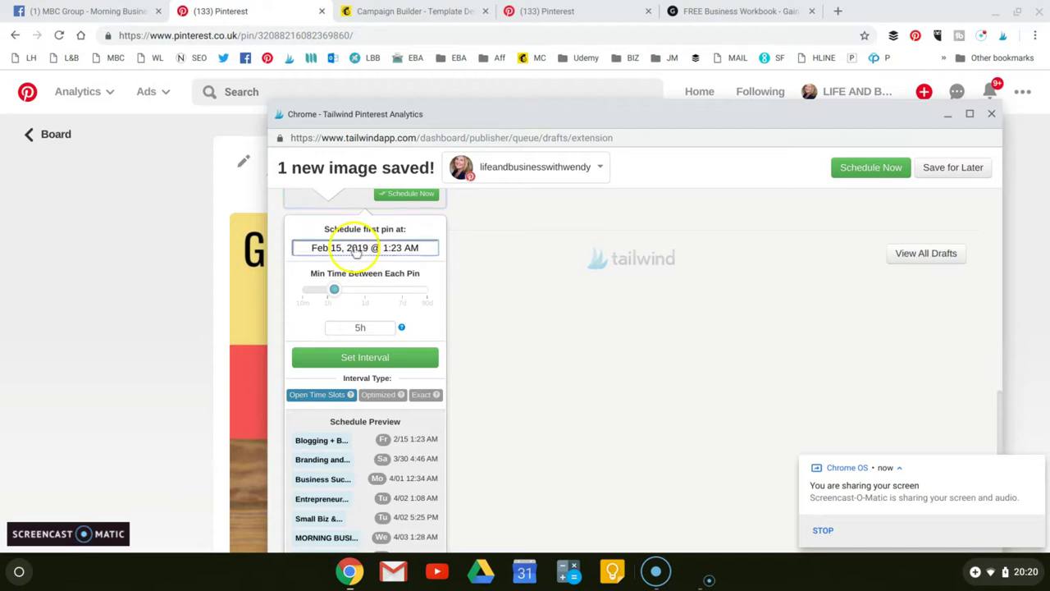
pyautogui.click(314, 426)
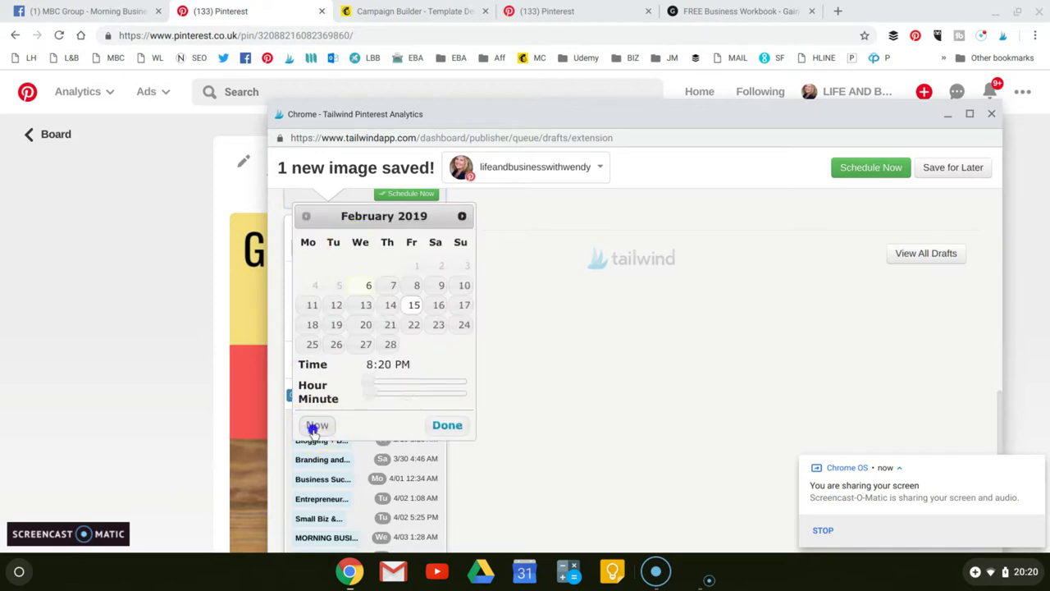
pyautogui.click(446, 427)
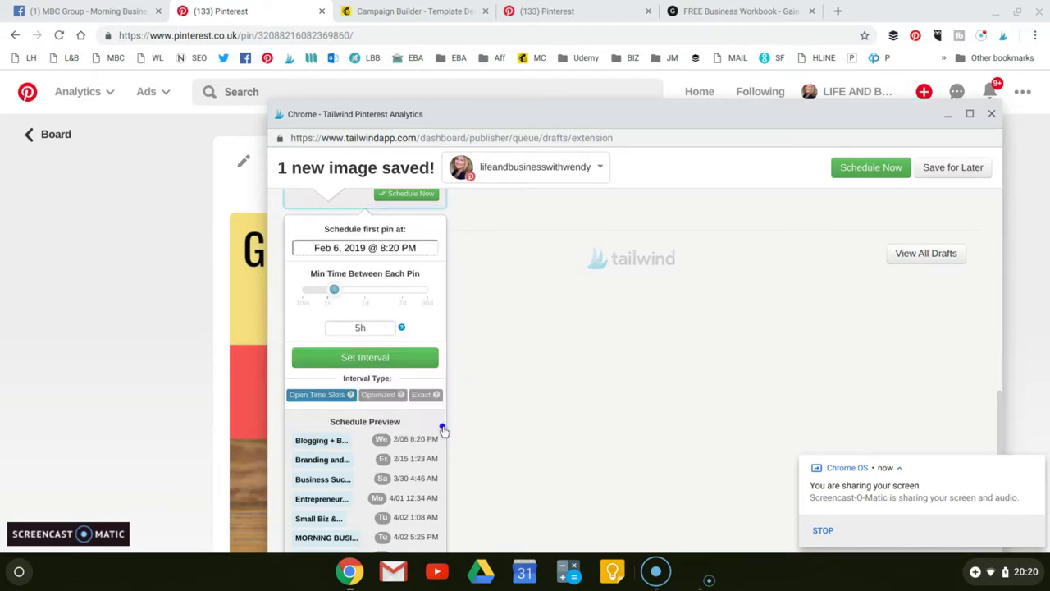
# Optimize intervals with a 12h minimum, schedule the pin to all boards, and close Tailwind.
pyautogui.click(388, 398)
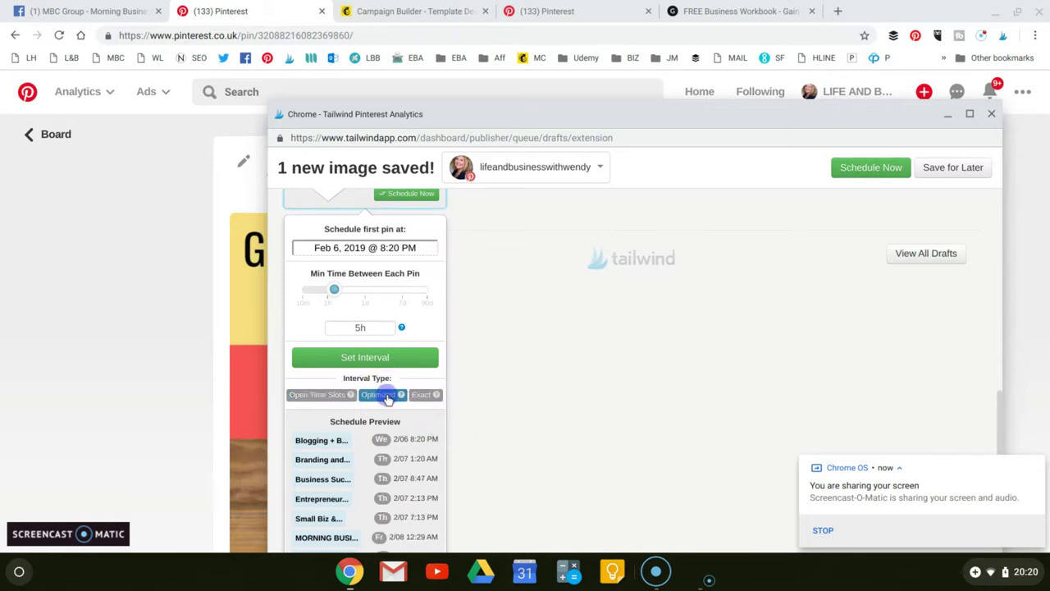
pyautogui.doubleClick(371, 328)
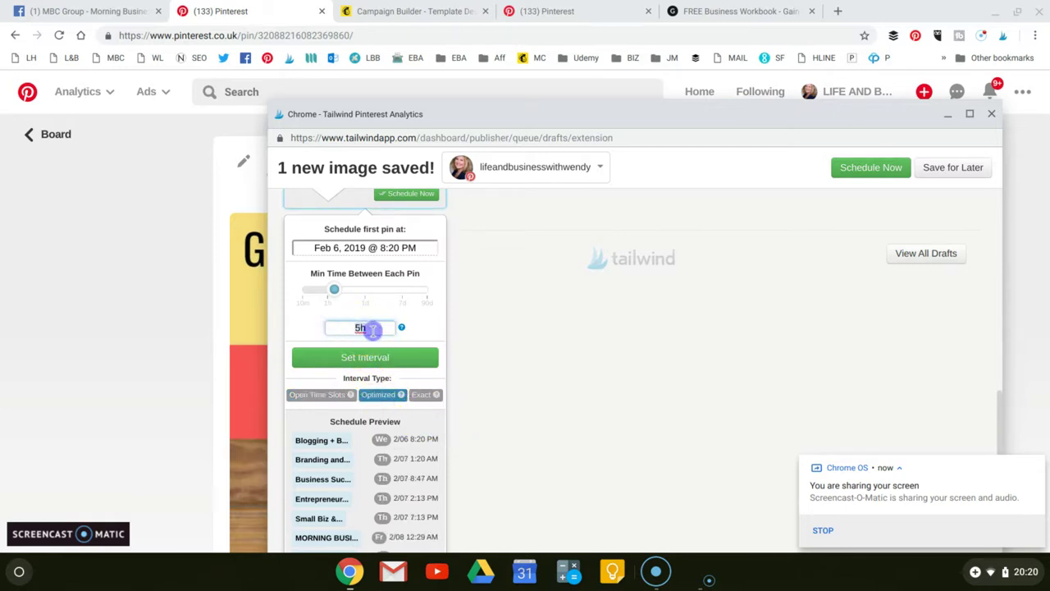
pyautogui.write('12h')
pyautogui.click(369, 358)
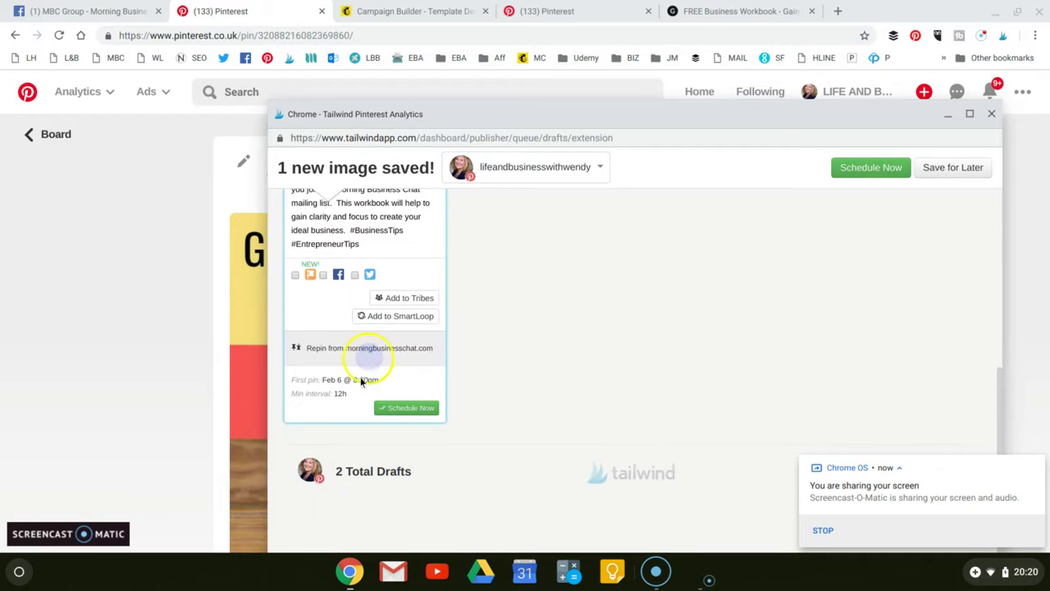
pyautogui.click(345, 397)
pyautogui.click(413, 408)
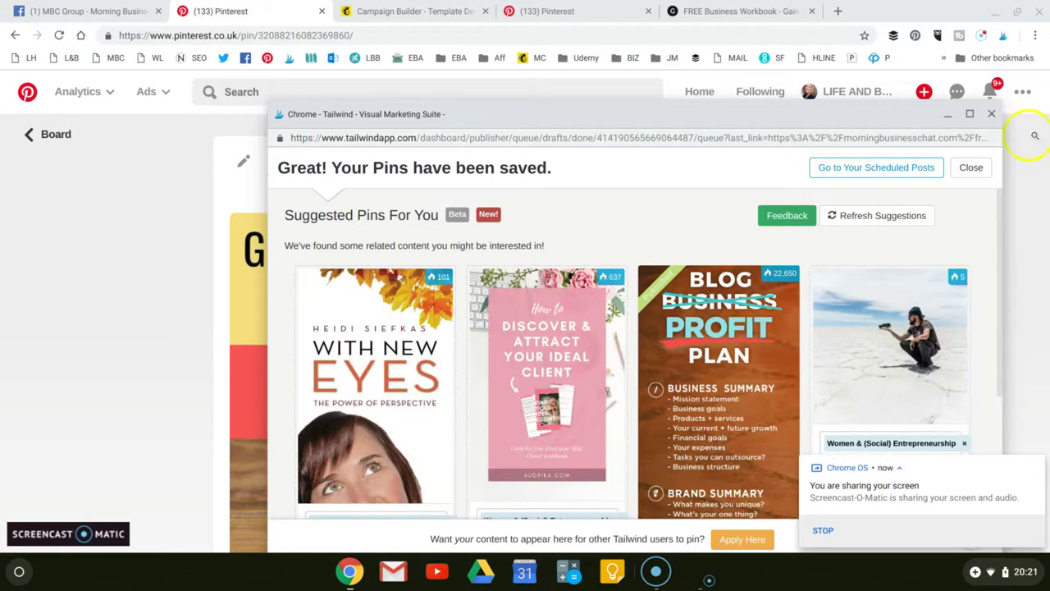
pyautogui.click(991, 113)
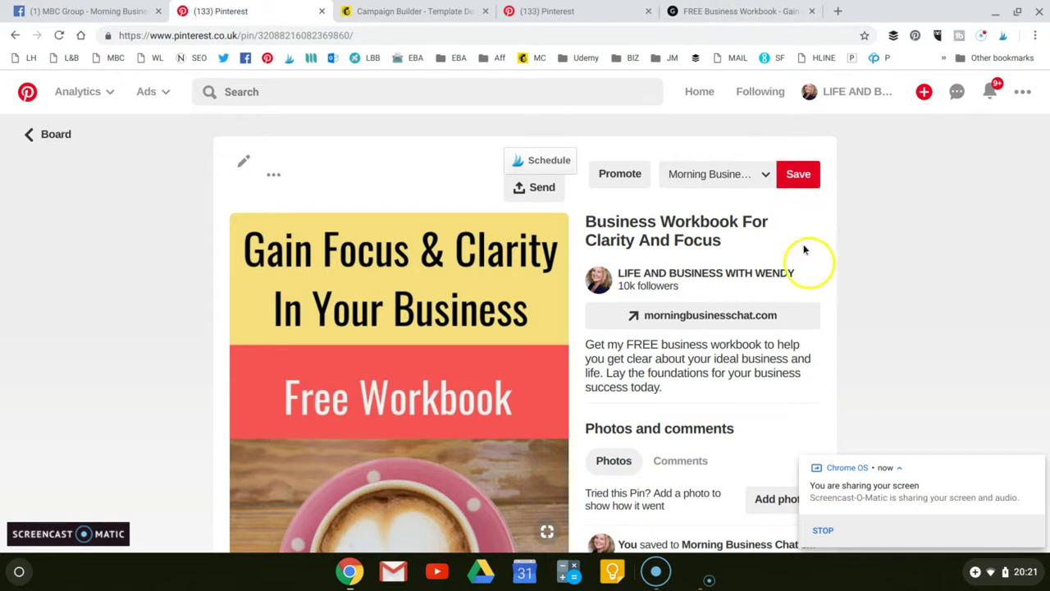
# Bring up the board list for saving the workbook pin.
pyautogui.click(766, 175)
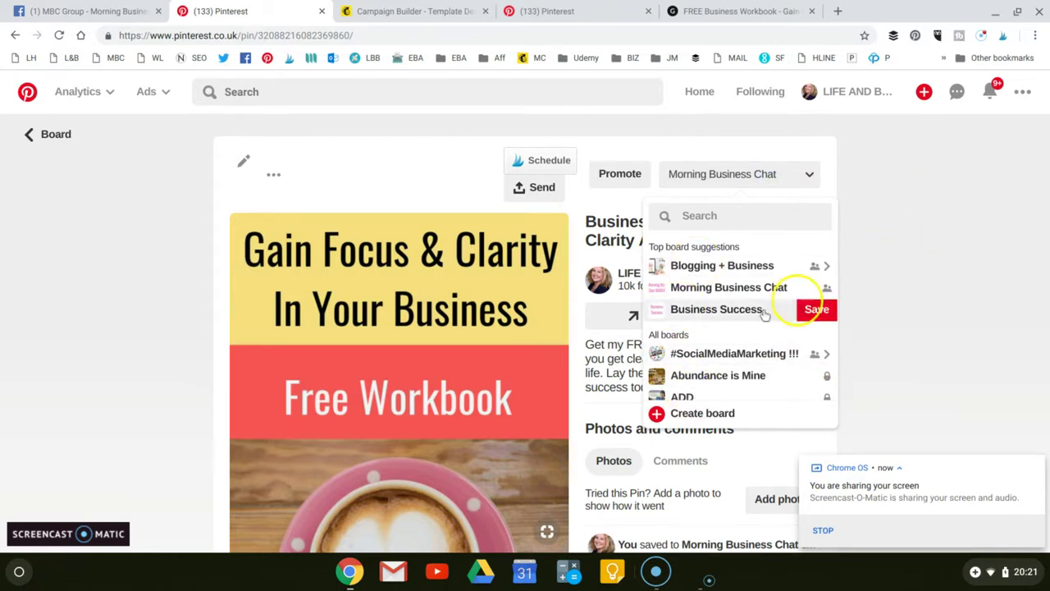
# Find Business Rocks Academy in the board list and save the workbook pin there.
pyautogui.scroll(-1, 744, 320)
pyautogui.scroll(-2, 744, 320)
pyautogui.scroll(-2, 745, 320)
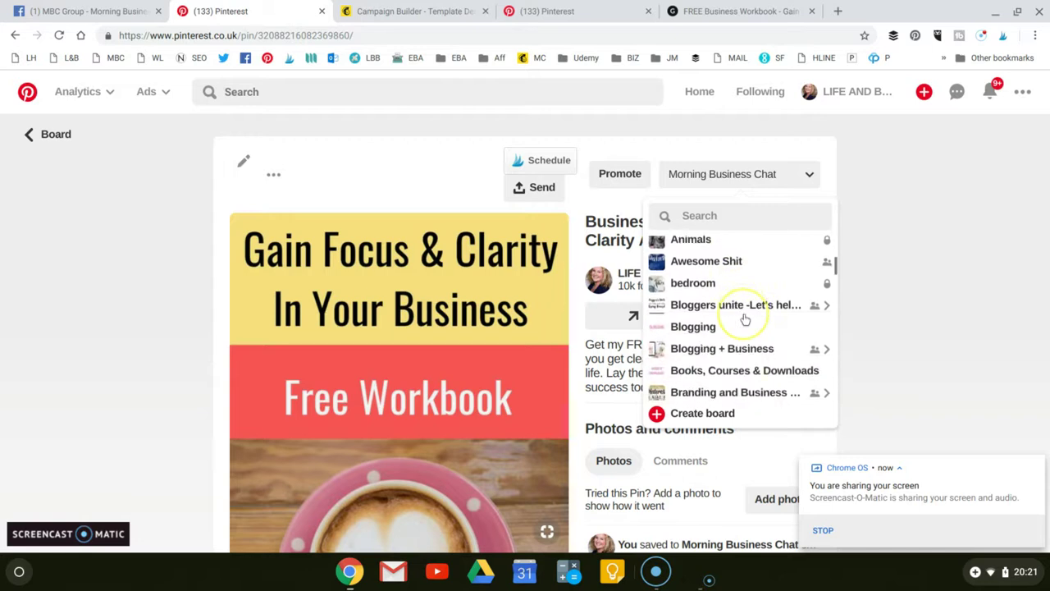
pyautogui.scroll(-2, 745, 320)
pyautogui.scroll(-2, 751, 320)
pyautogui.scroll(-3, 751, 328)
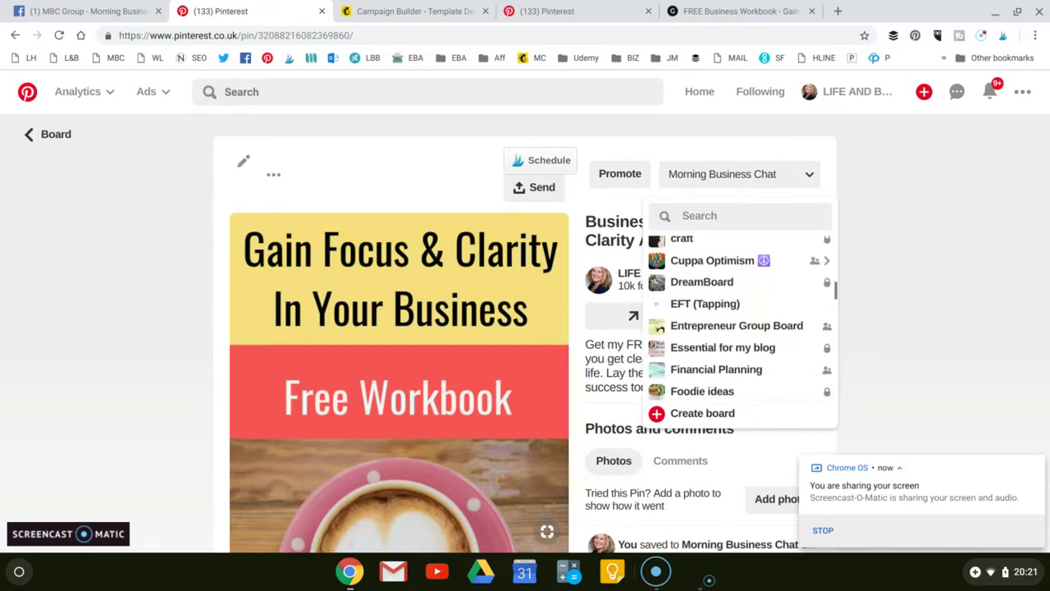
pyautogui.scroll(1, 751, 341)
pyautogui.scroll(2, 750, 336)
pyautogui.scroll(1, 714, 316)
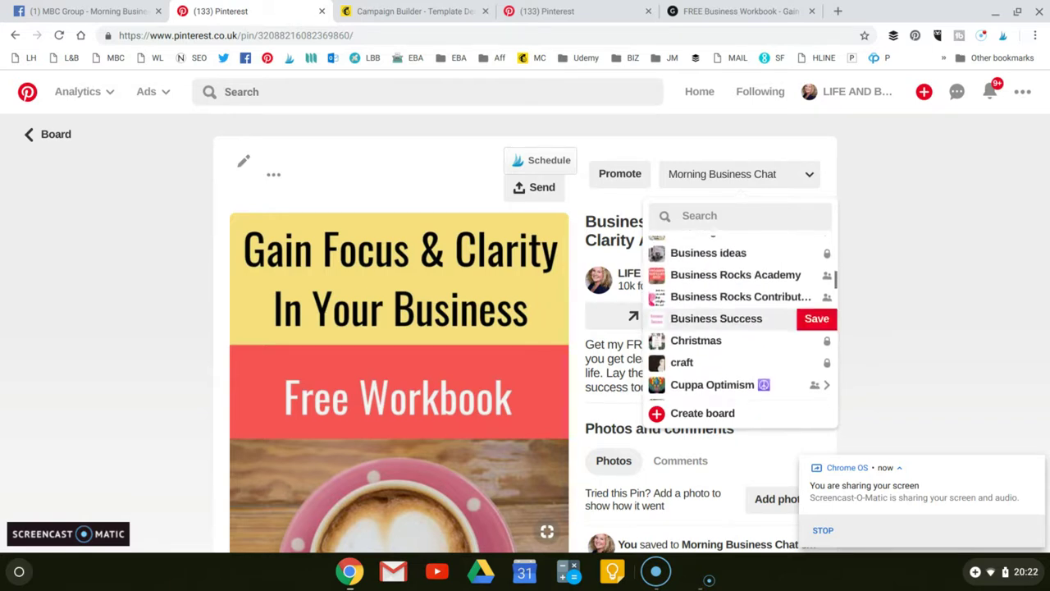
pyautogui.moveTo(720, 275)
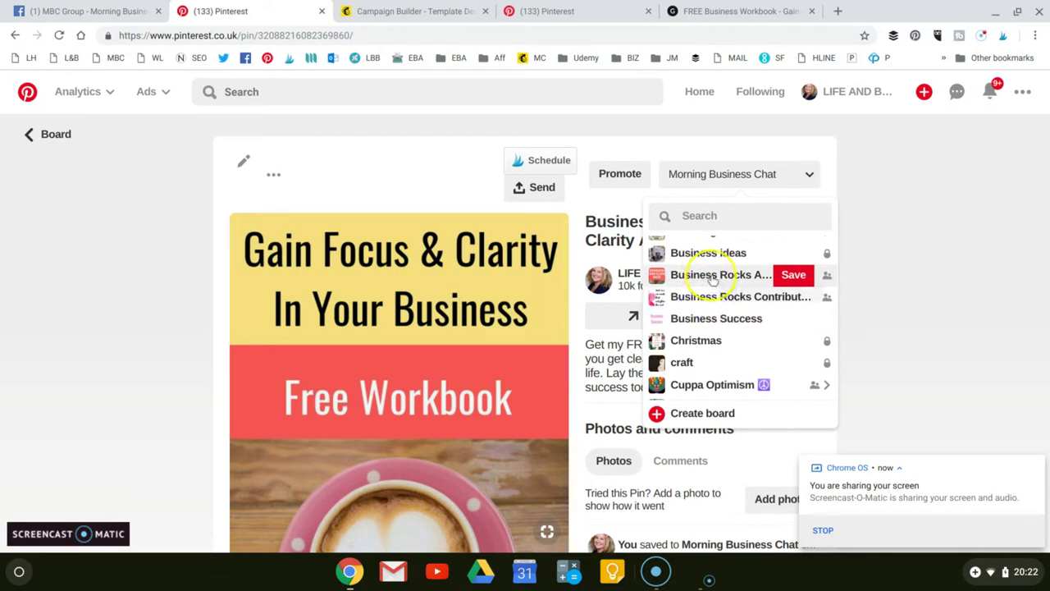
pyautogui.click(712, 276)
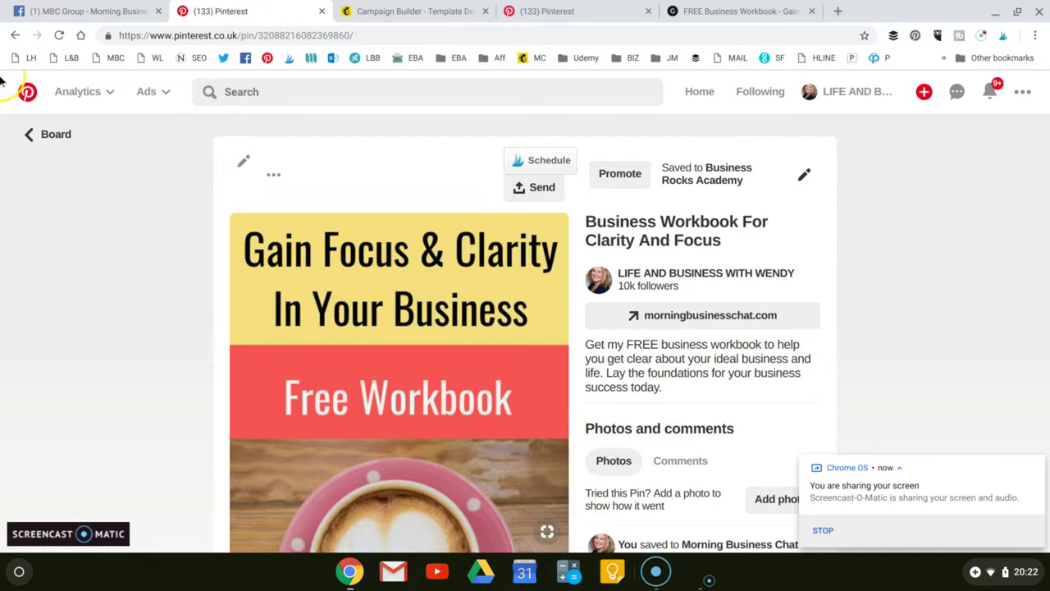
pyautogui.click(23, 89)
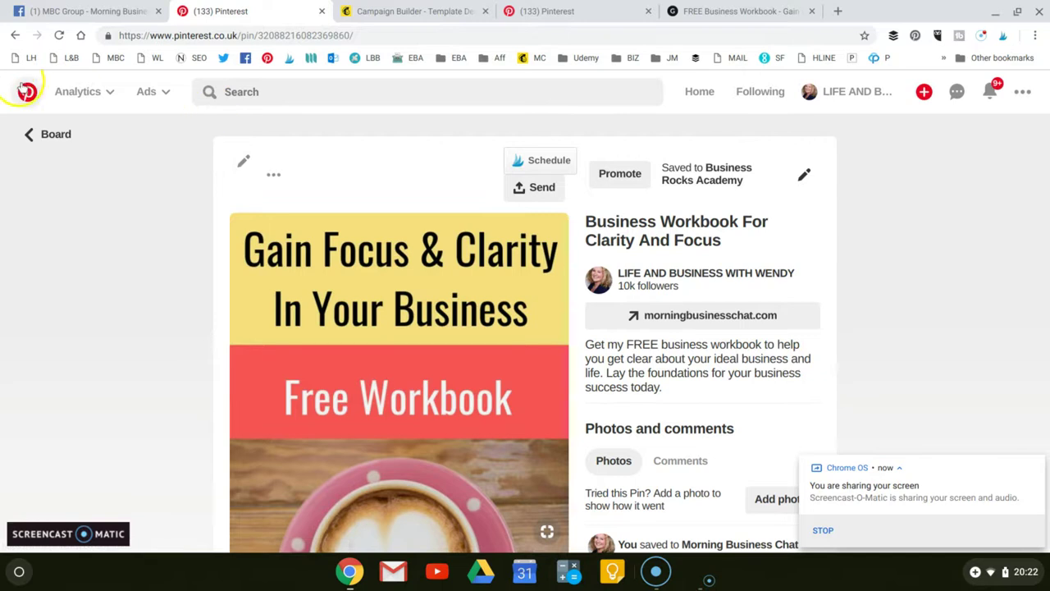
# Refresh the workbook pin's page in the browser.
pyautogui.click(58, 36)
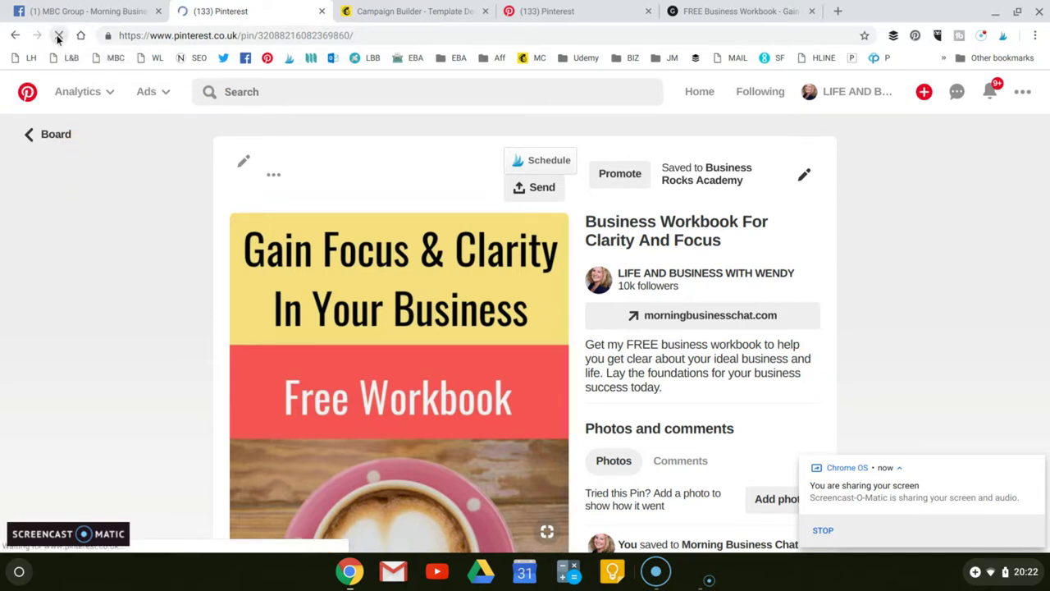